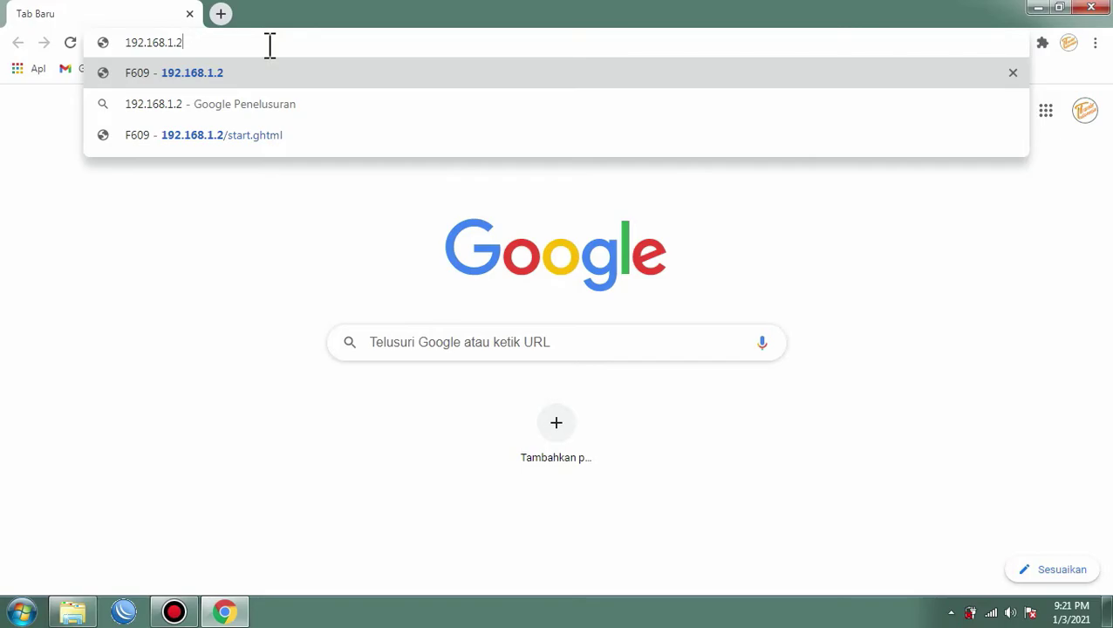
Step: Log in to the F609 admin page with the admin username and password to reach Device Information
key("Return")
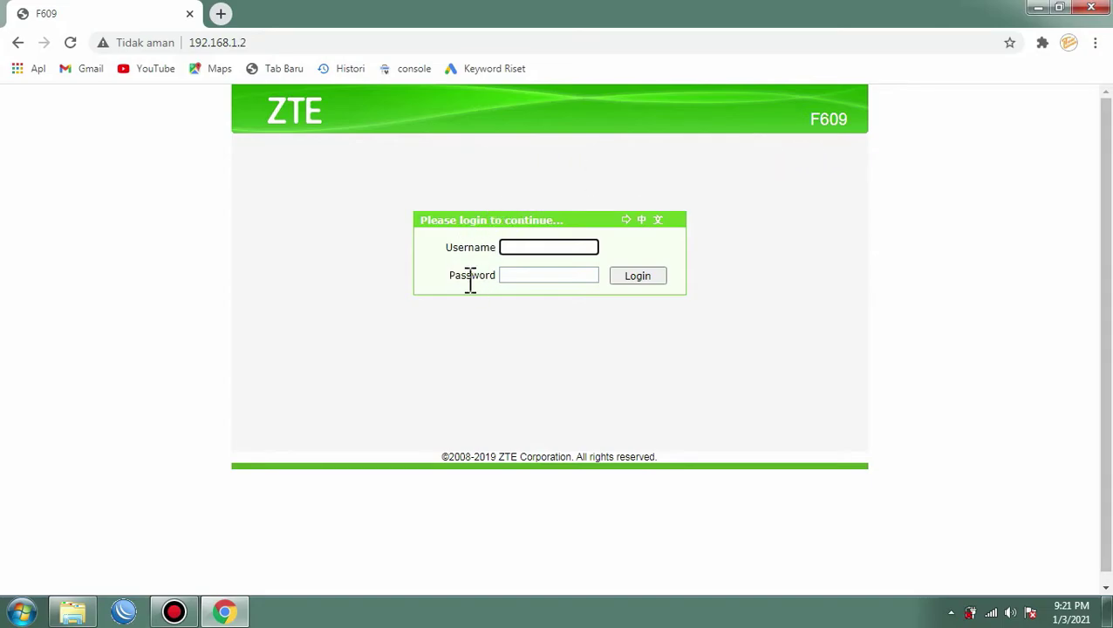
left_click(538, 247)
left_click(519, 274)
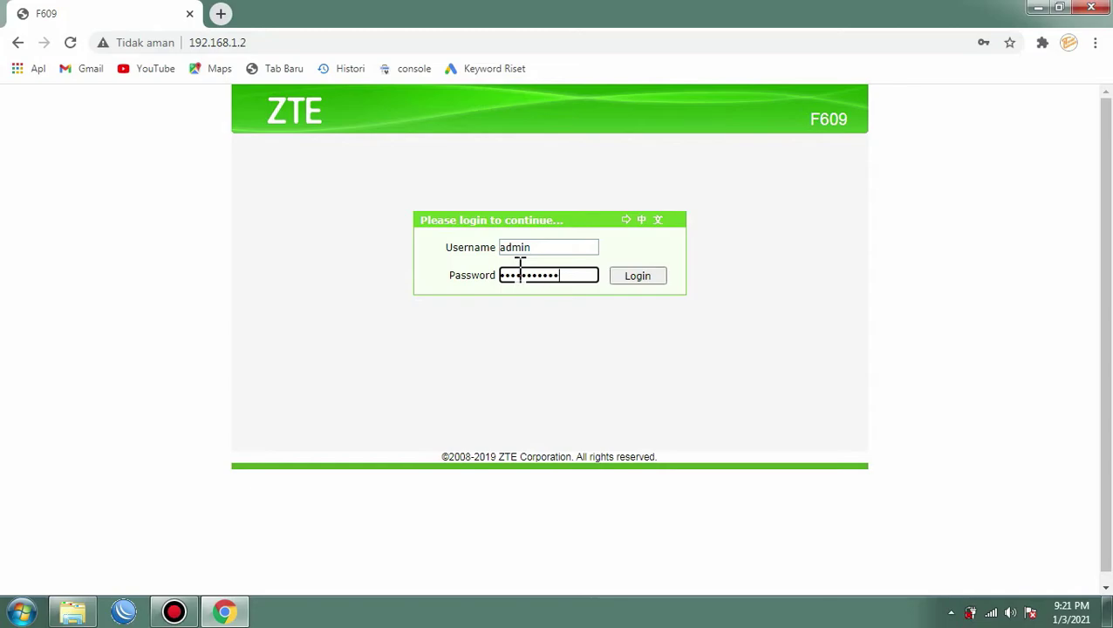
key("Return")
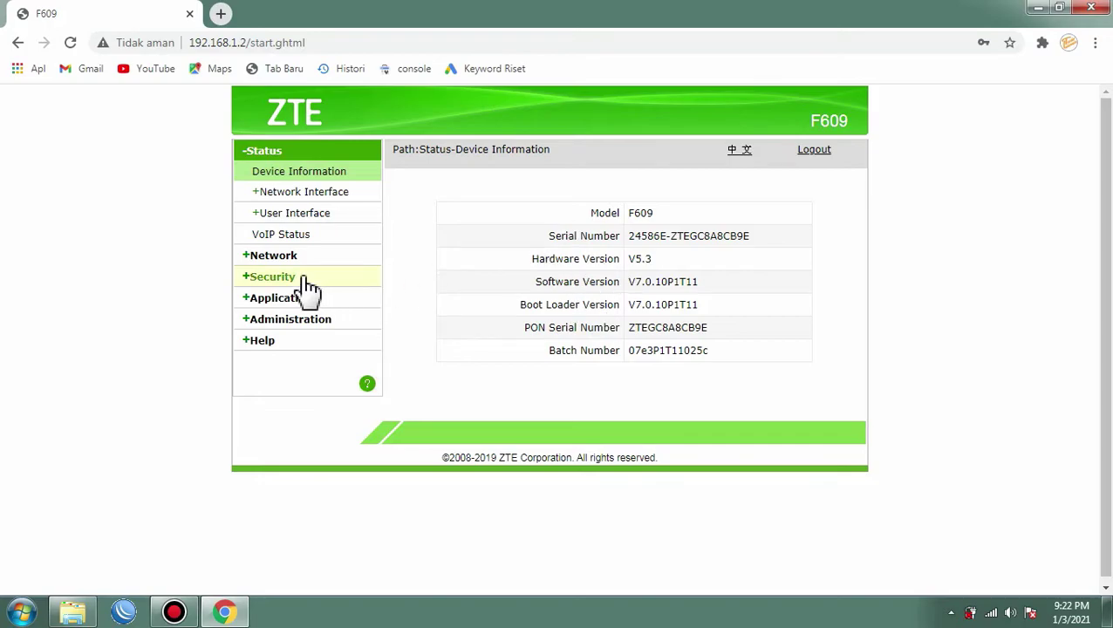
Step: Go to Network > WLAN > SSID Settings to view SSID1 'flow tutorial' with its 10-client limit
left_click(272, 258)
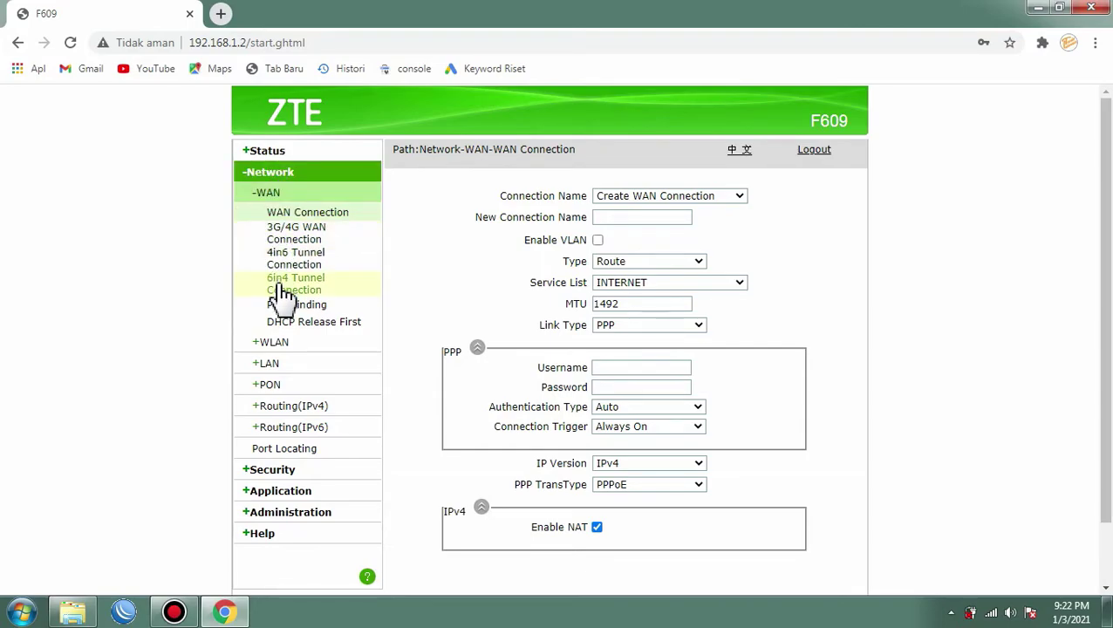
left_click(278, 347)
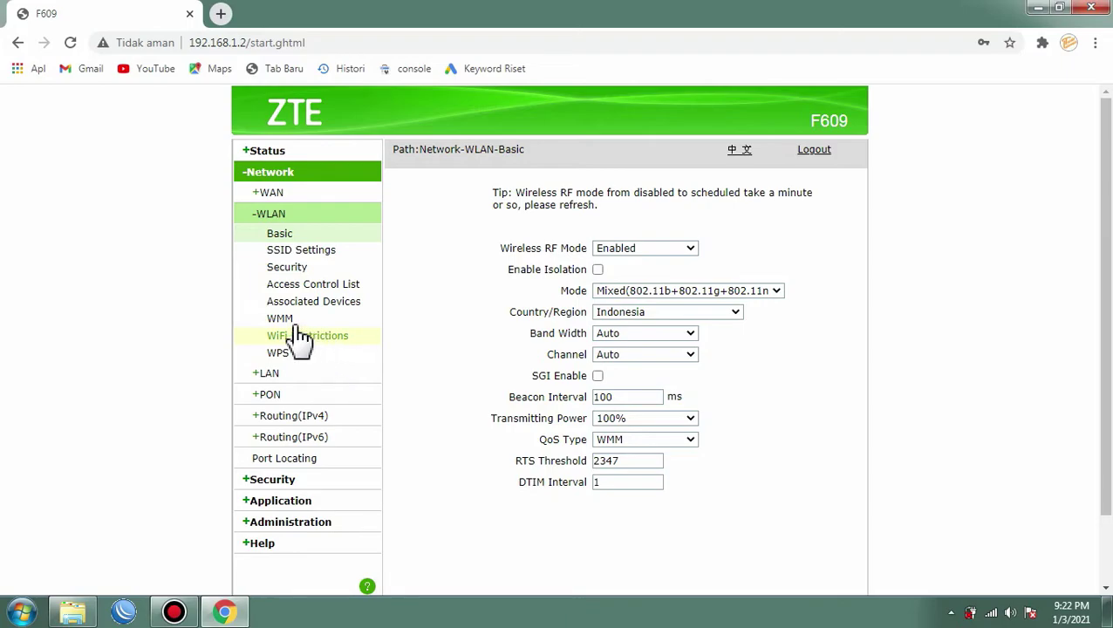
left_click(303, 251)
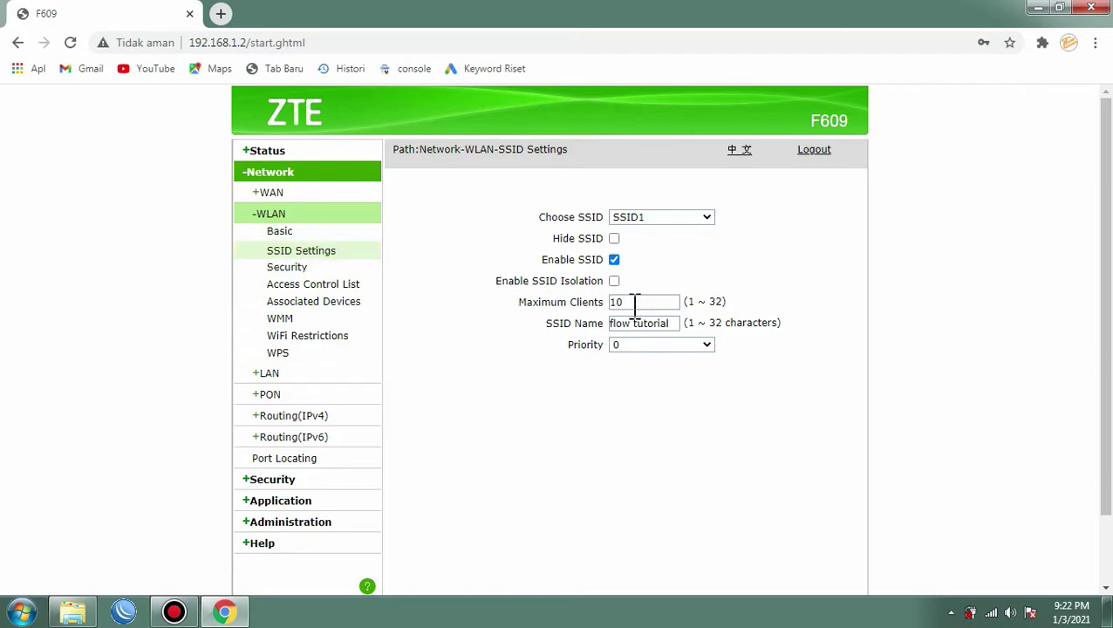
Step: Open WLAN Security for SSID1, showing WPA/WPA2-PSK with TKIP+AES and the masked passphrase
left_click(286, 268)
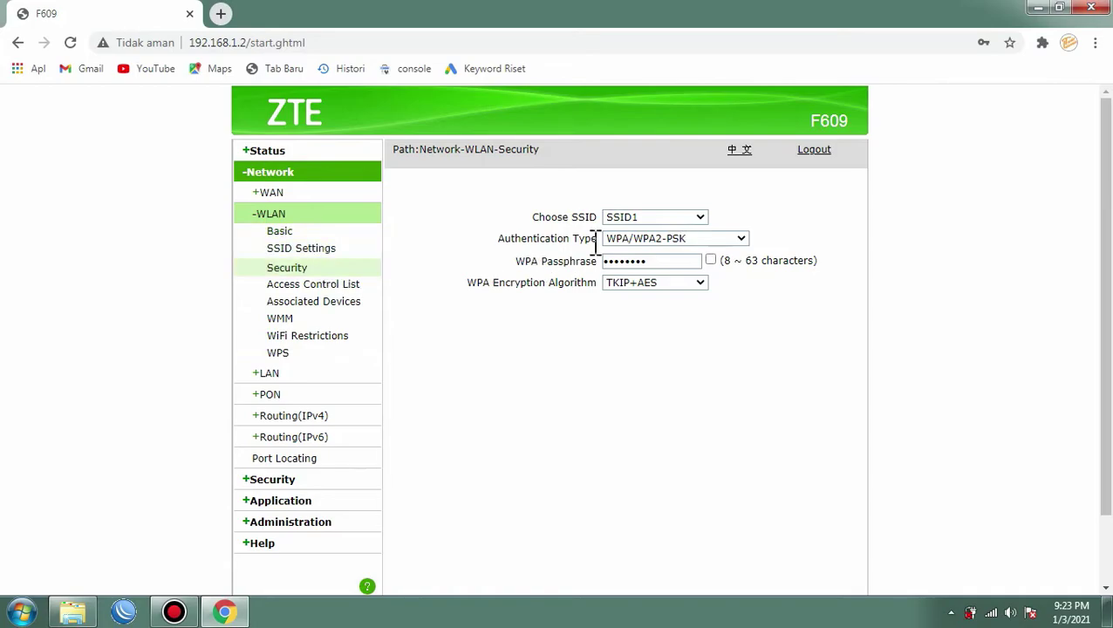
left_click(667, 217)
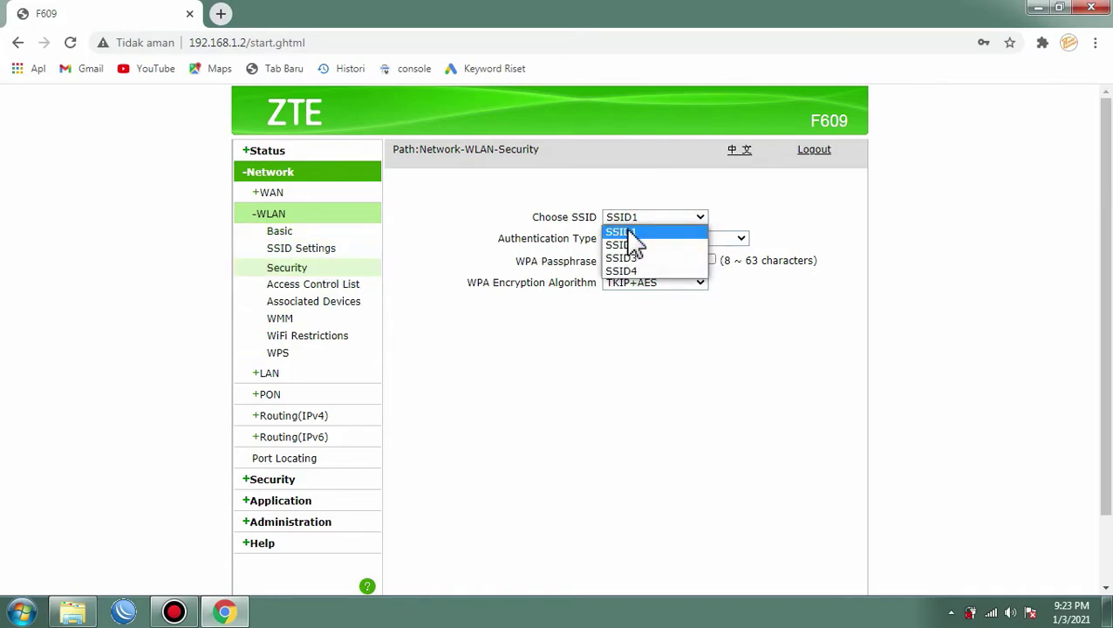
left_click(630, 232)
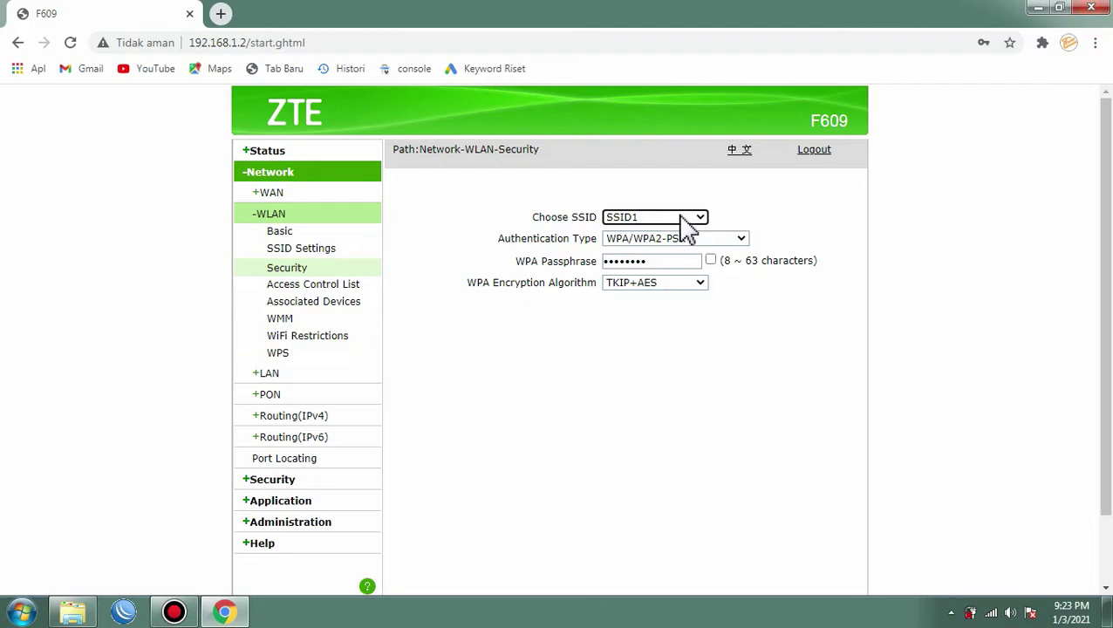
left_click(303, 251)
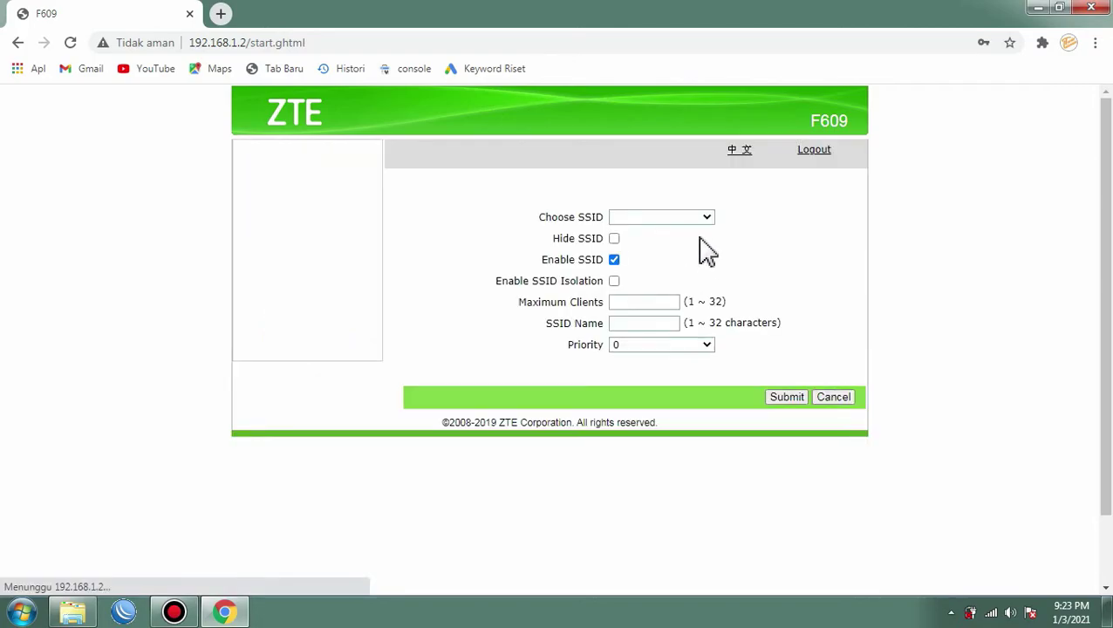
left_click(675, 219)
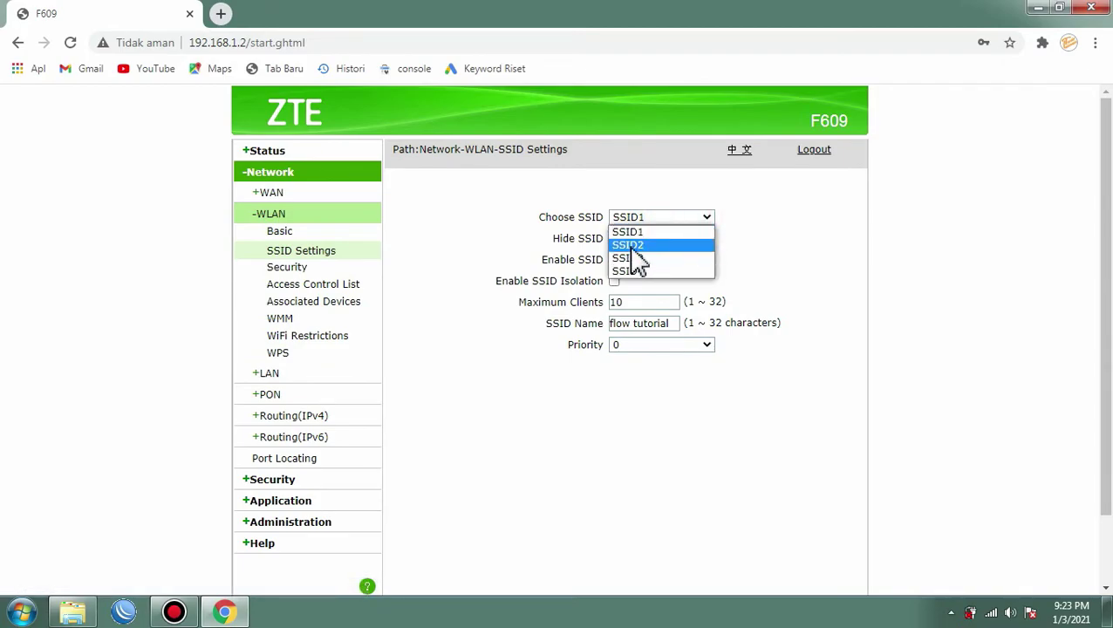
left_click(682, 218)
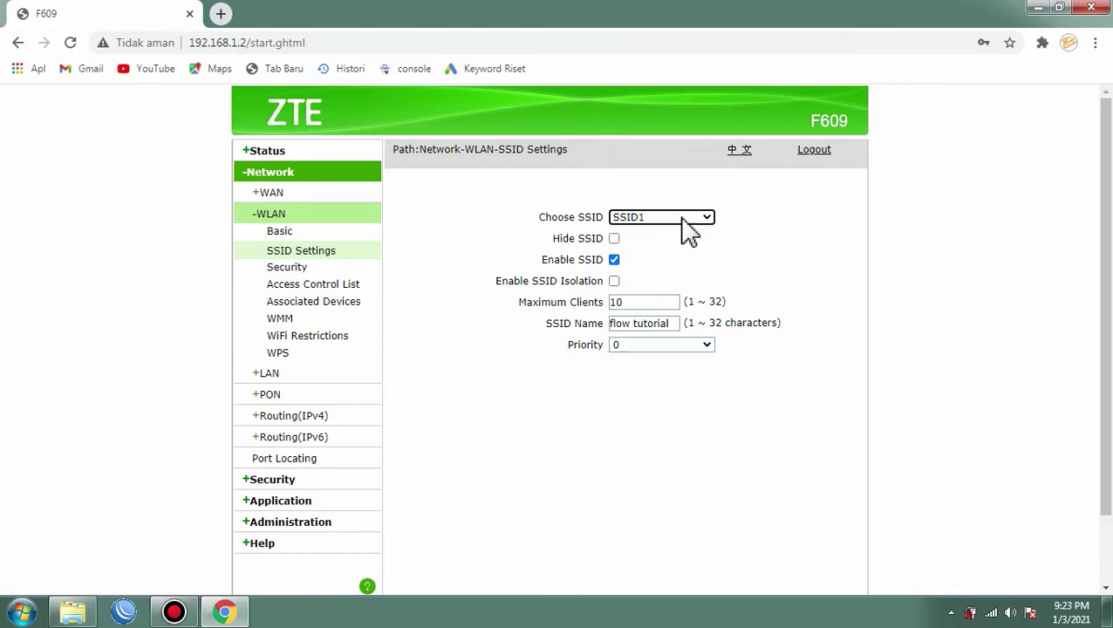
left_click(293, 269)
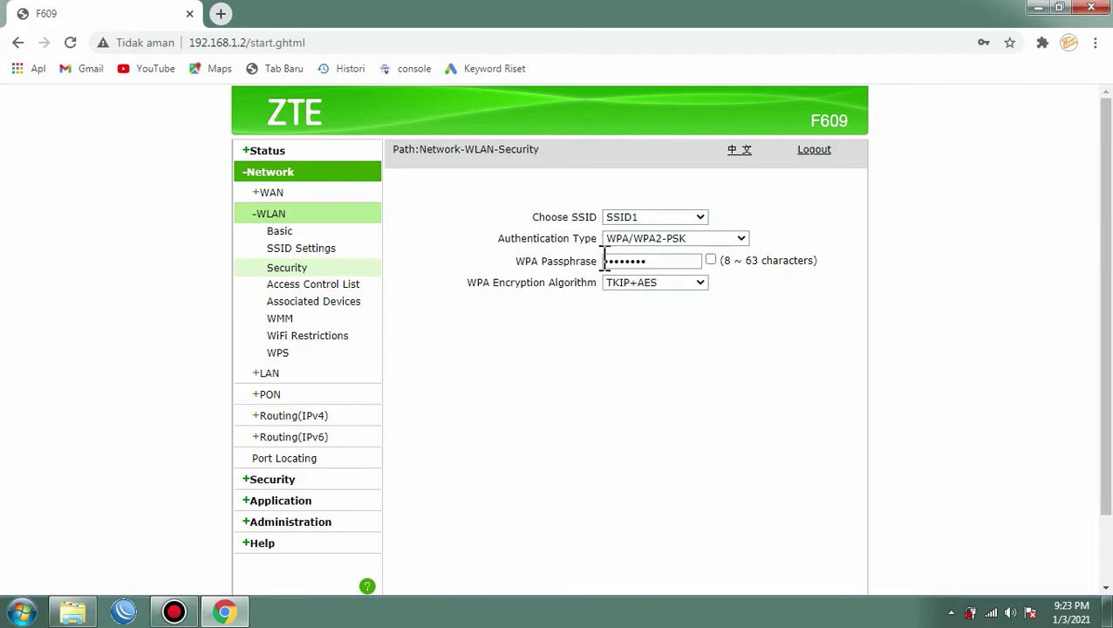
Step: Reveal SSID1's passphrase, replace it with a new WPA passphrase, then mask it again
left_click(710, 260)
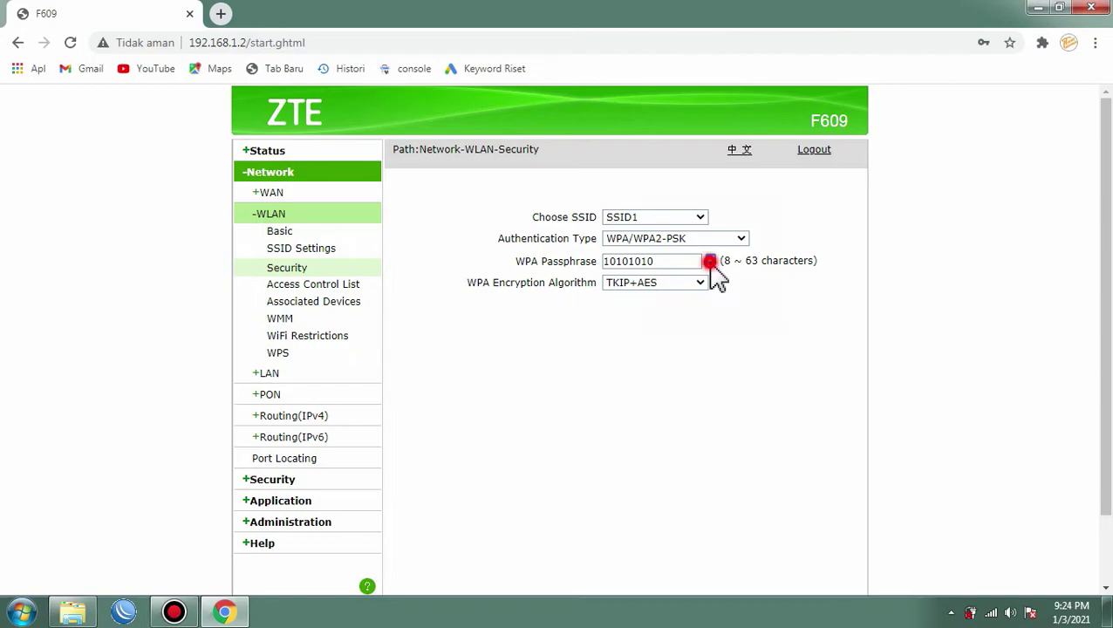
left_click(711, 260)
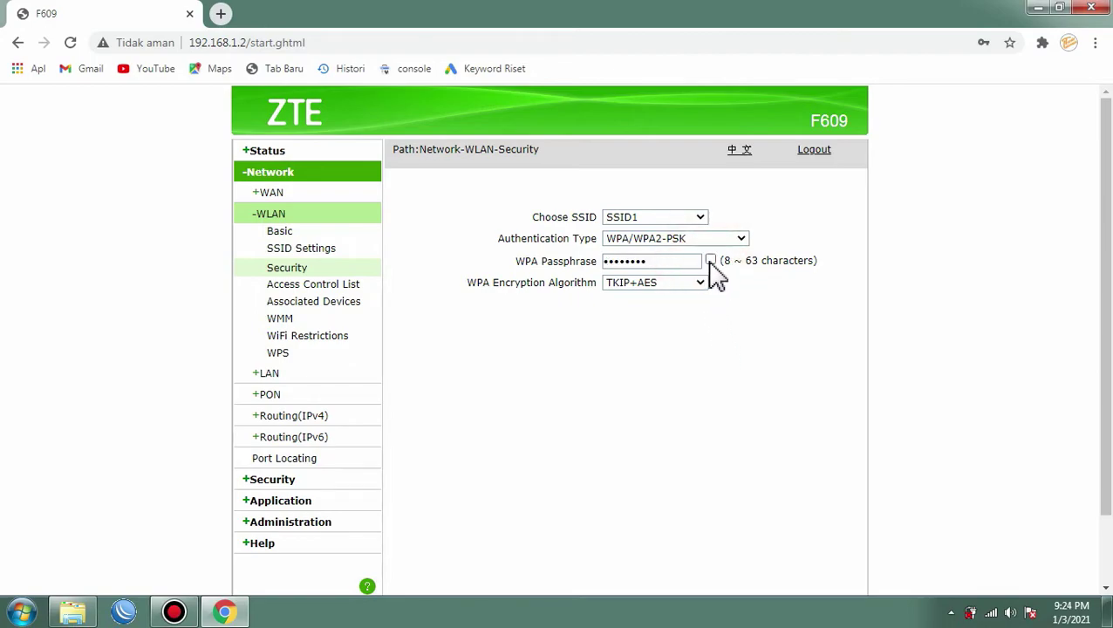
left_click(711, 260)
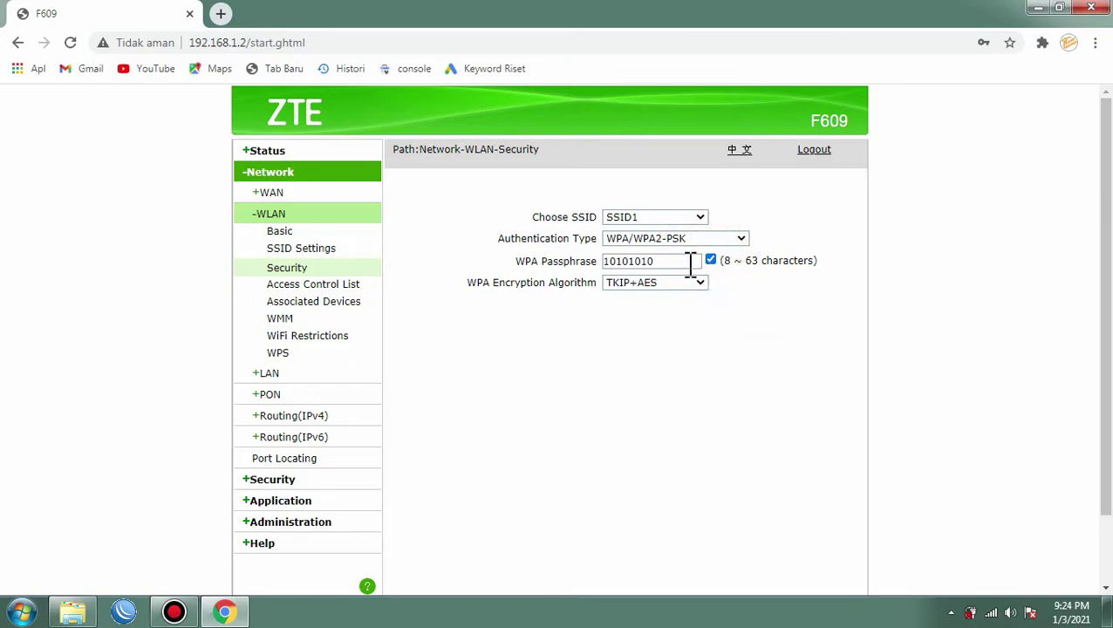
left_click(664, 260)
key("BackSpace")
key("BackSpace")
key("BackSpace")
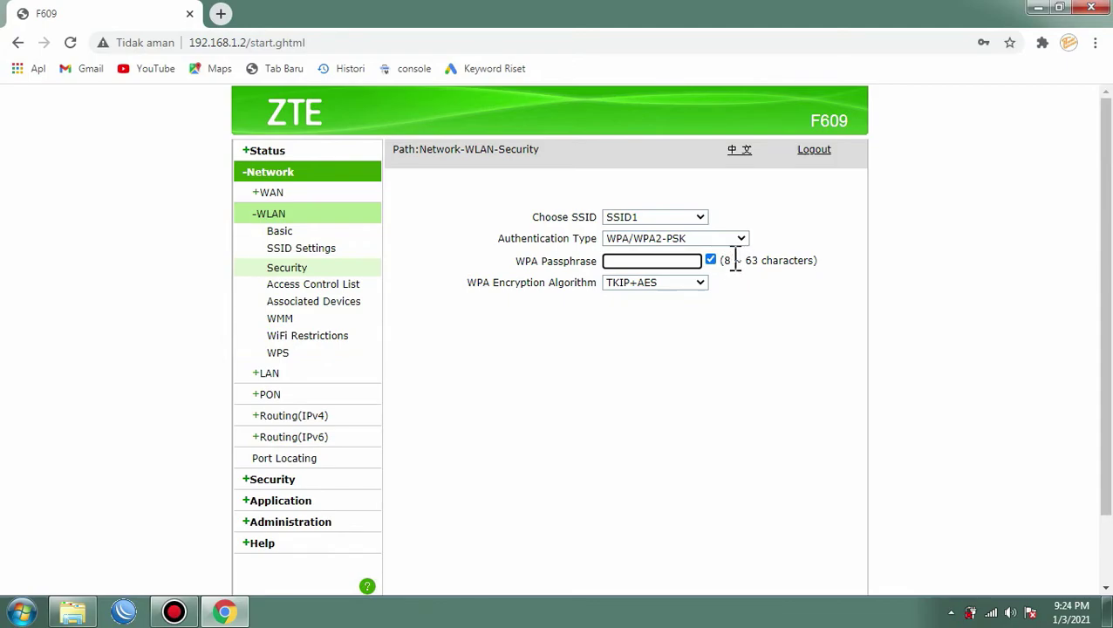
left_click(633, 259)
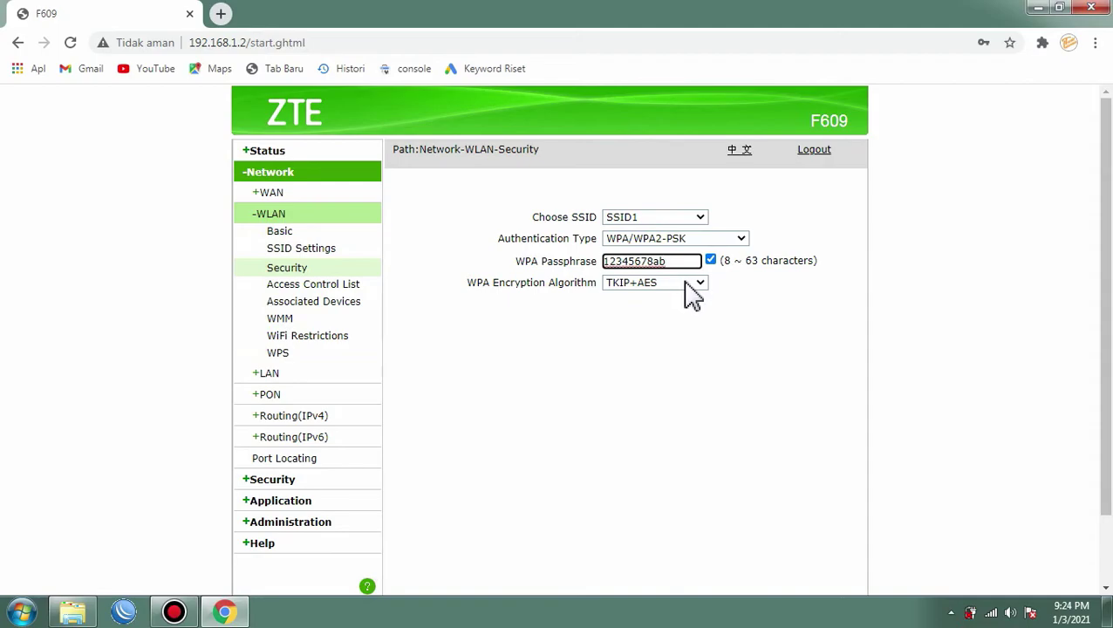
left_click(711, 261)
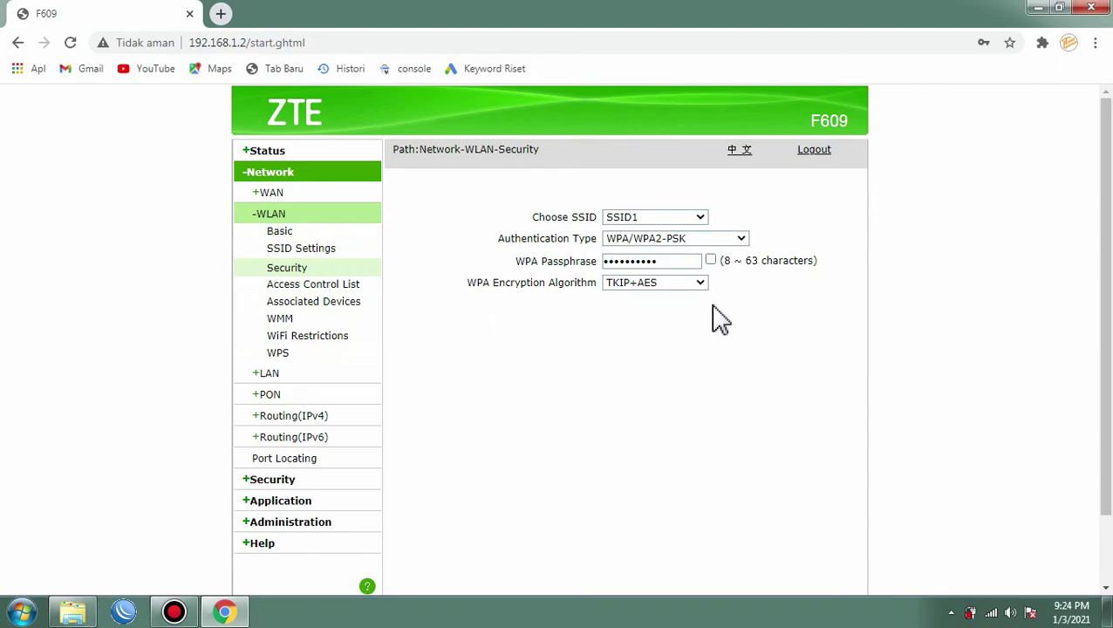
scroll(715, 316, "down", 2)
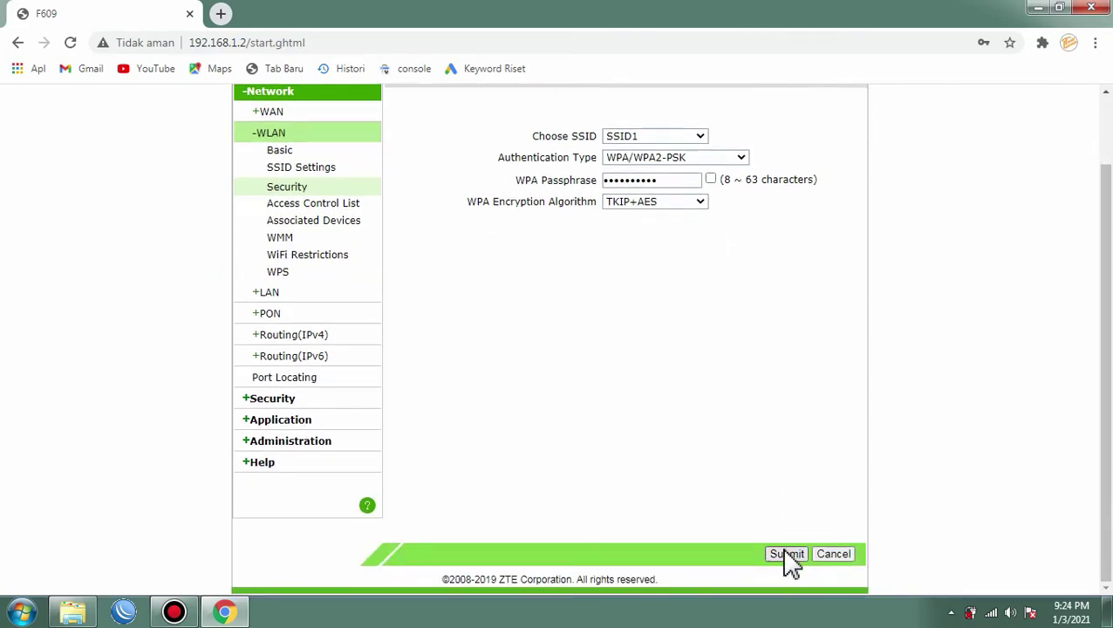
Step: Submit the new passphrase, accept the weak-password warning, and check the saved key in plain text
left_click(786, 555)
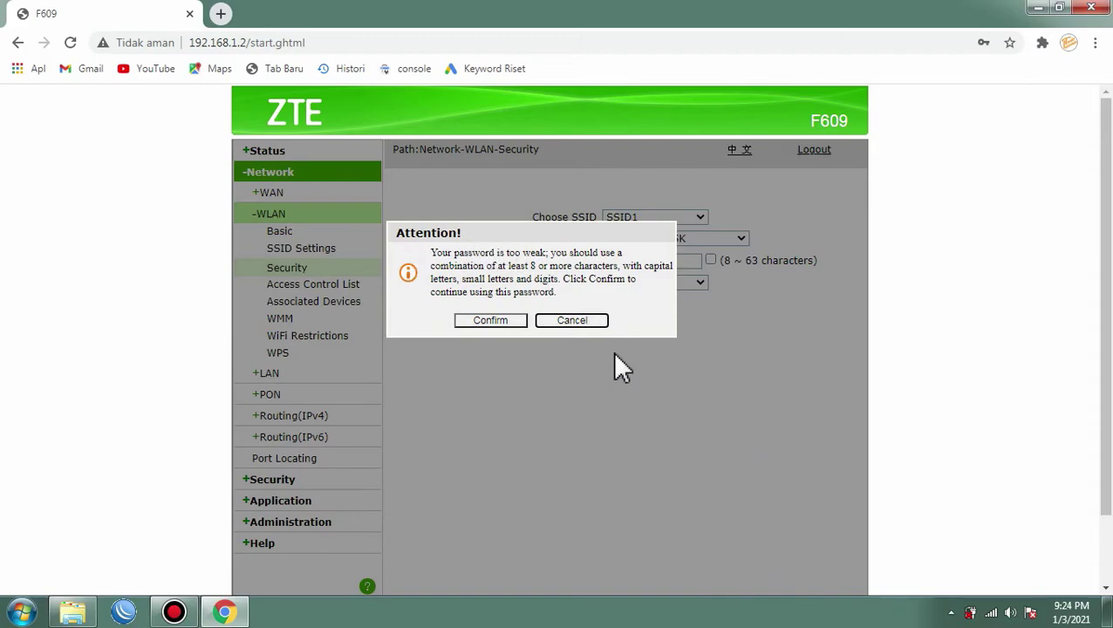
left_click(480, 319)
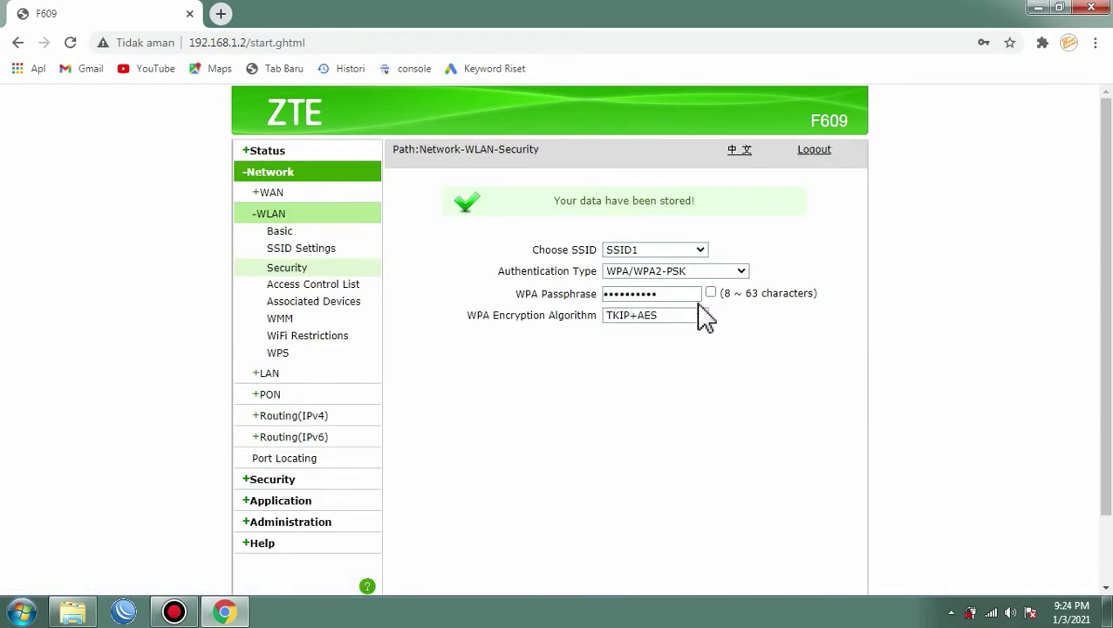
left_click(713, 296)
left_click(712, 259)
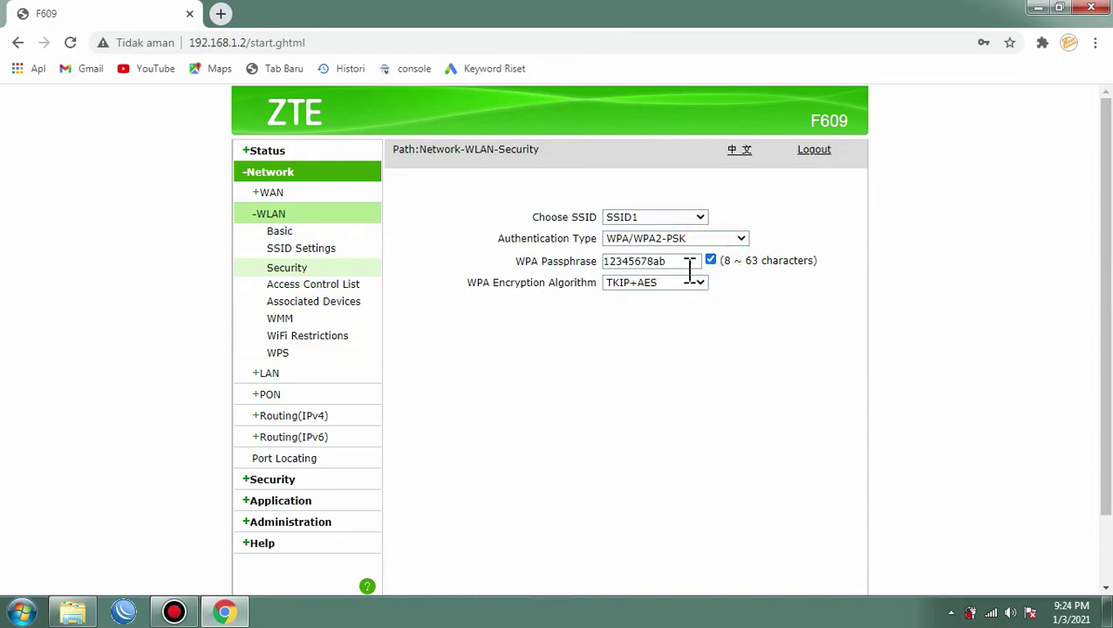
left_click(711, 260)
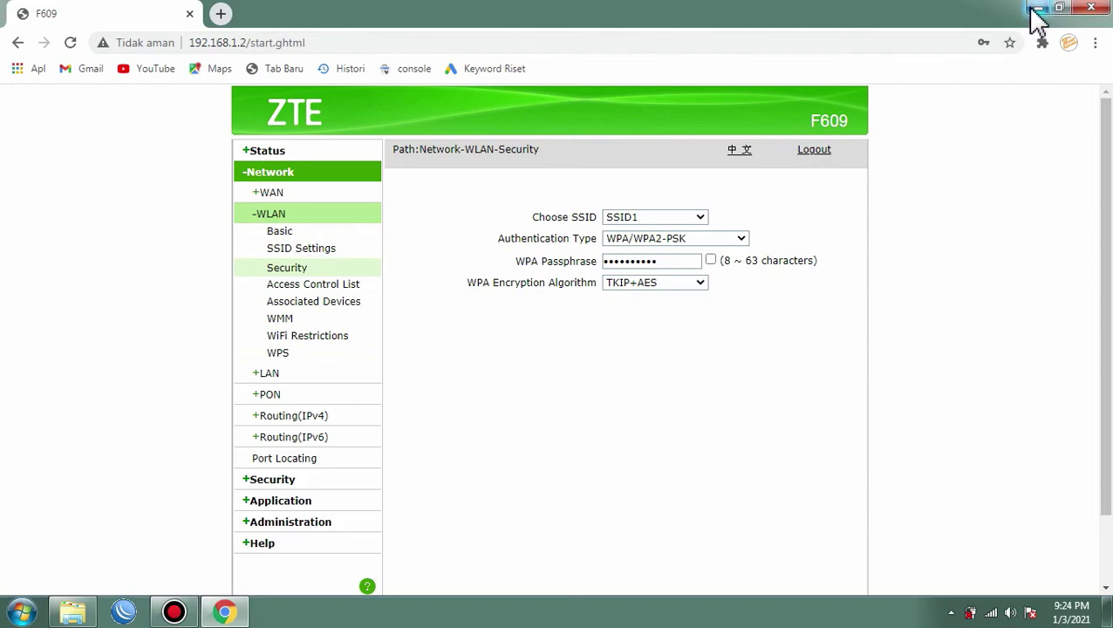
Step: Minimize Chrome and refresh the Windows desktop
left_click(1036, 17)
right_click(617, 148)
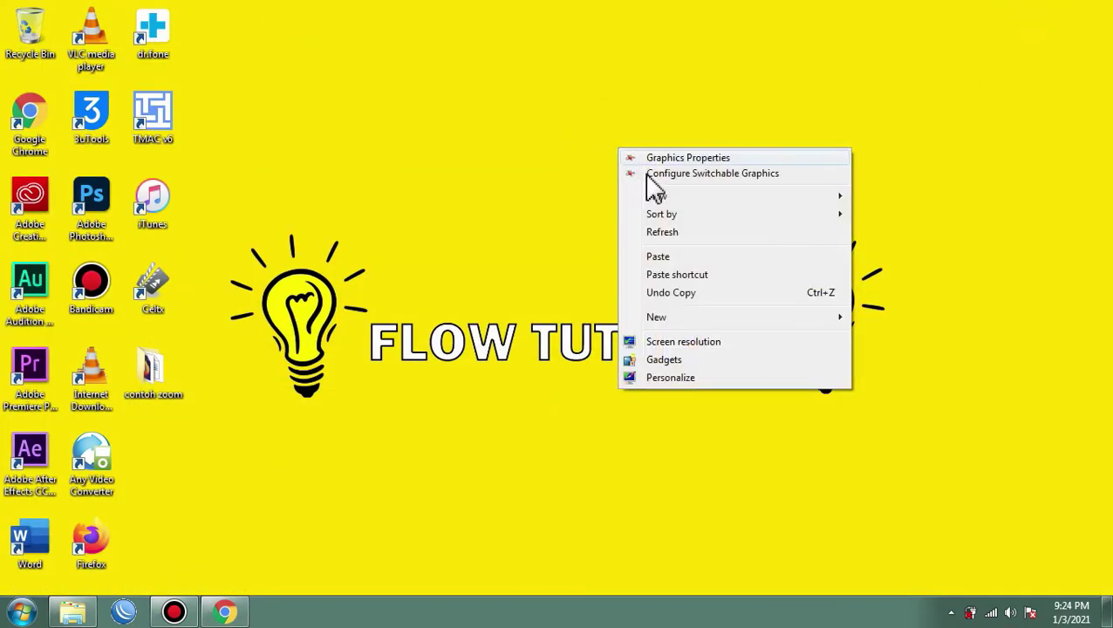
left_click(664, 233)
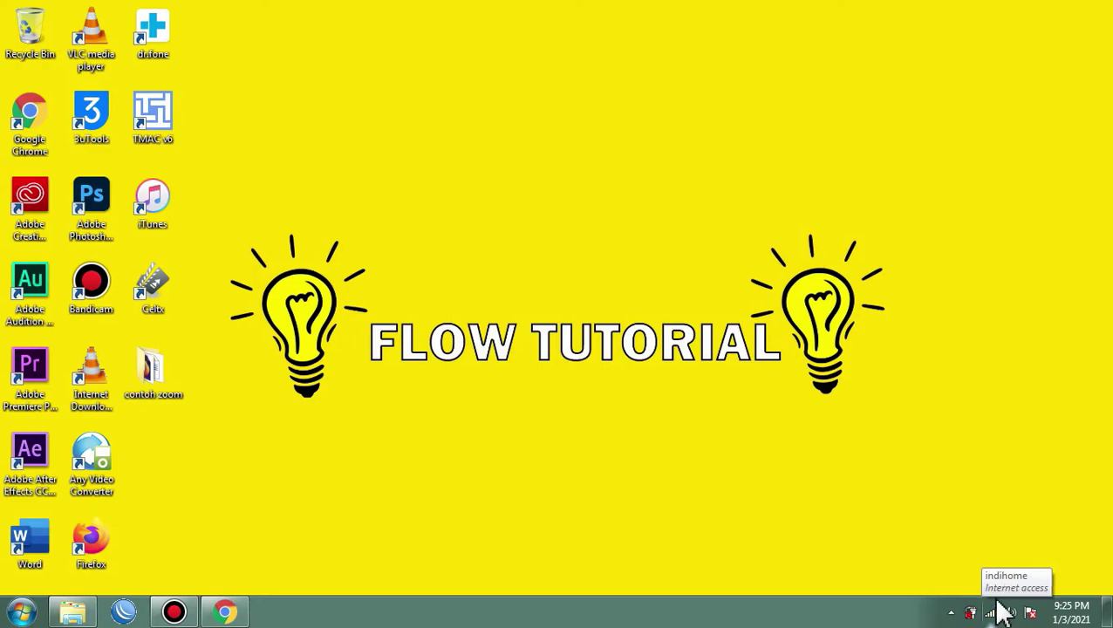
Step: Select 'flow tutorial' from the tray's list of available wireless networks
left_click(997, 615)
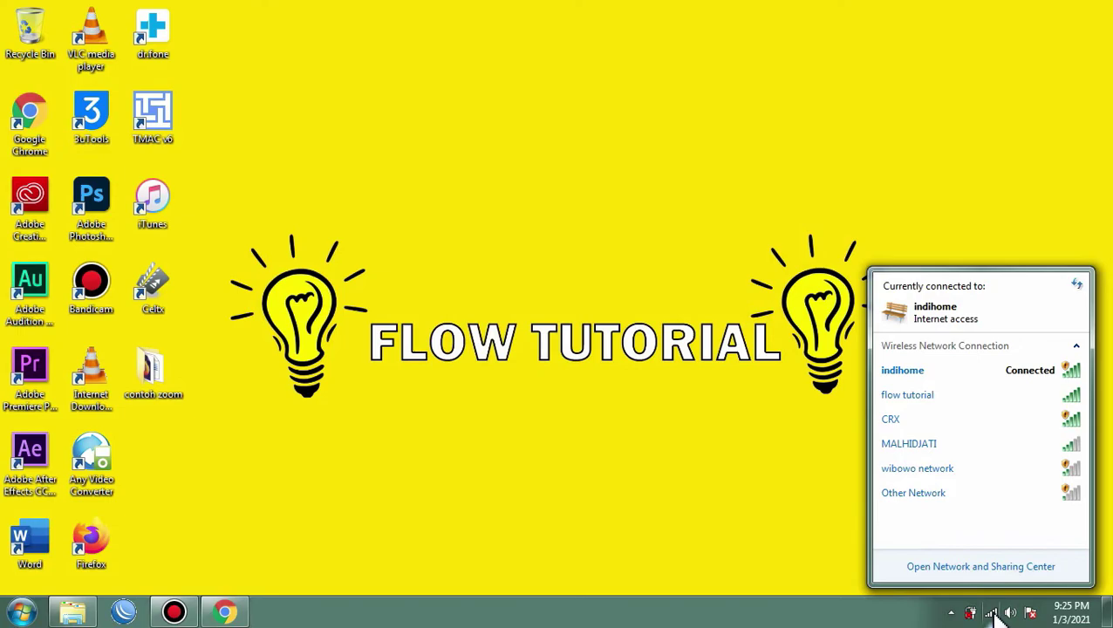
mouse_move(1032, 384)
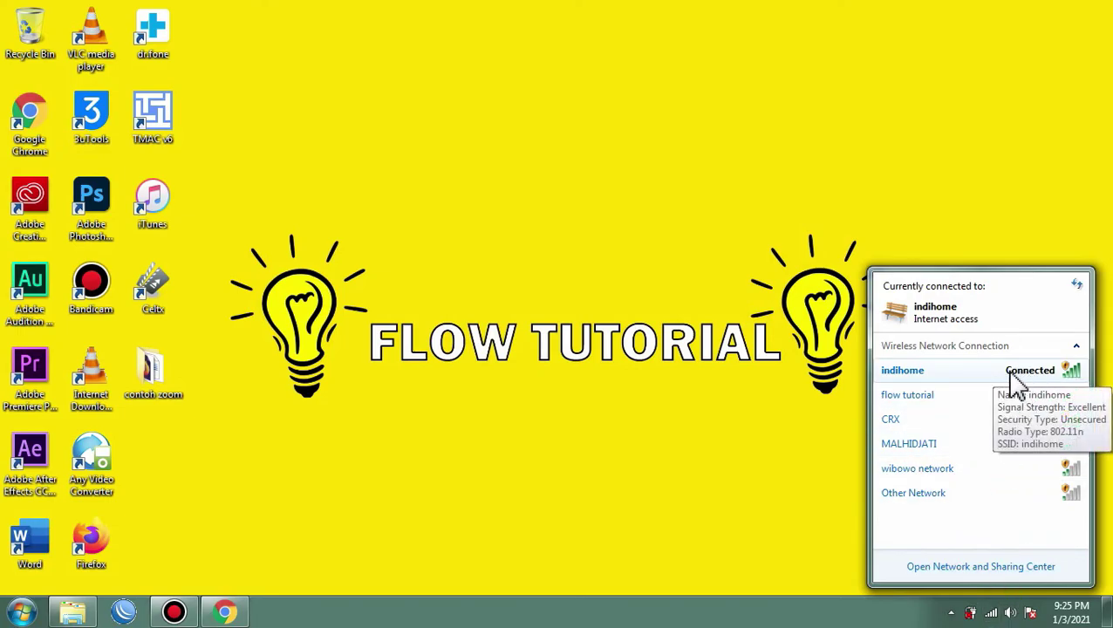
left_click(1038, 406)
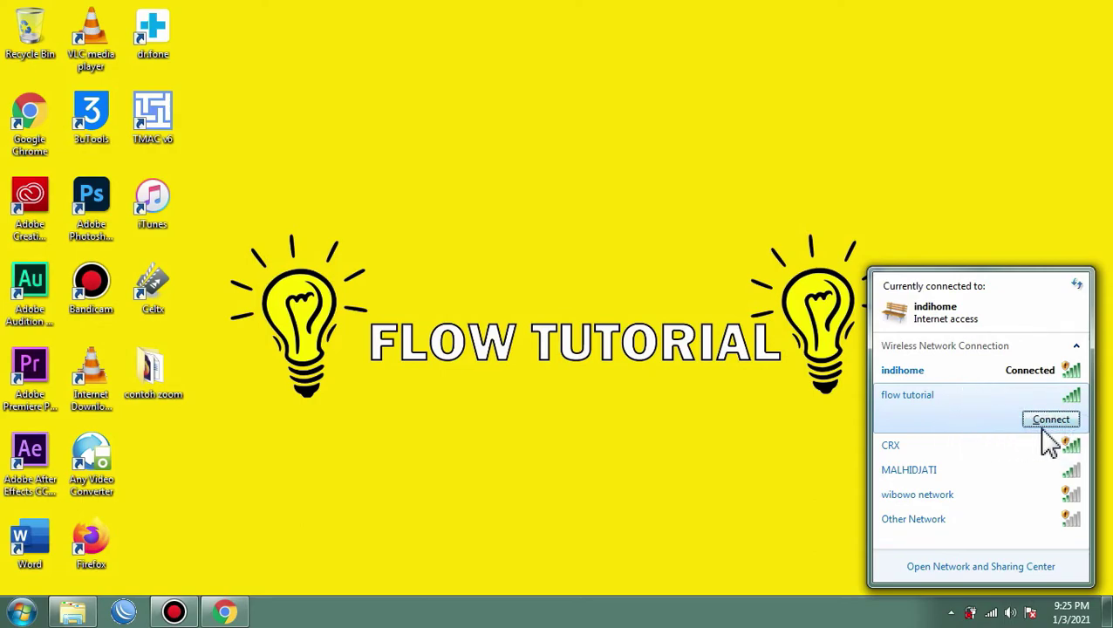
mouse_move(905, 417)
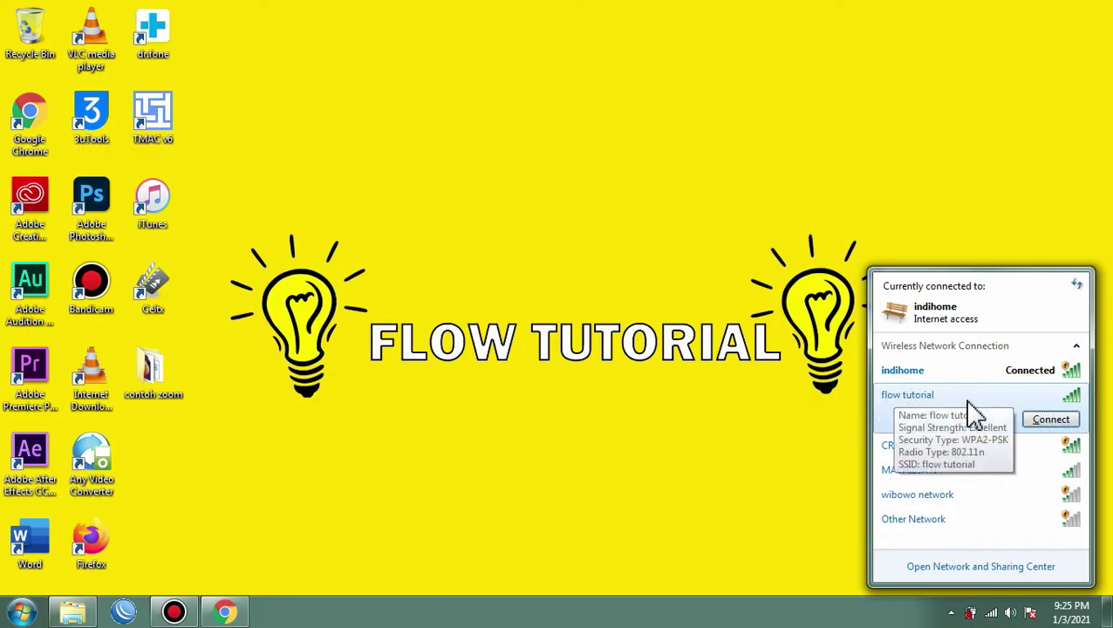
Step: Attempt to connect to 'flow tutorial', then cancel the 'Windows was unable to connect' error
left_click(1051, 421)
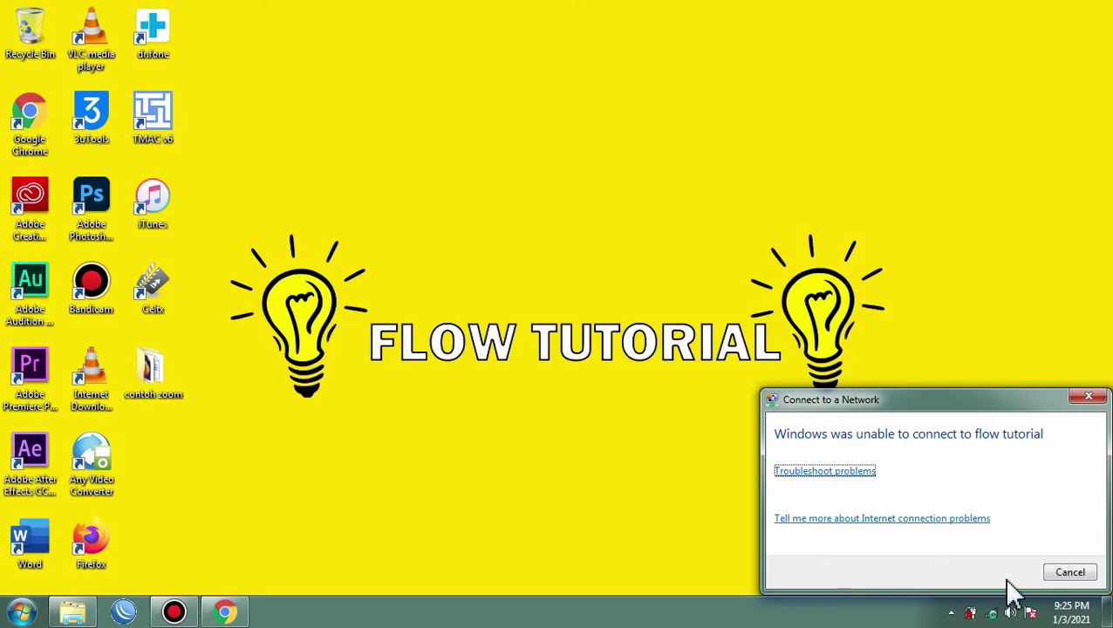
left_click(1069, 572)
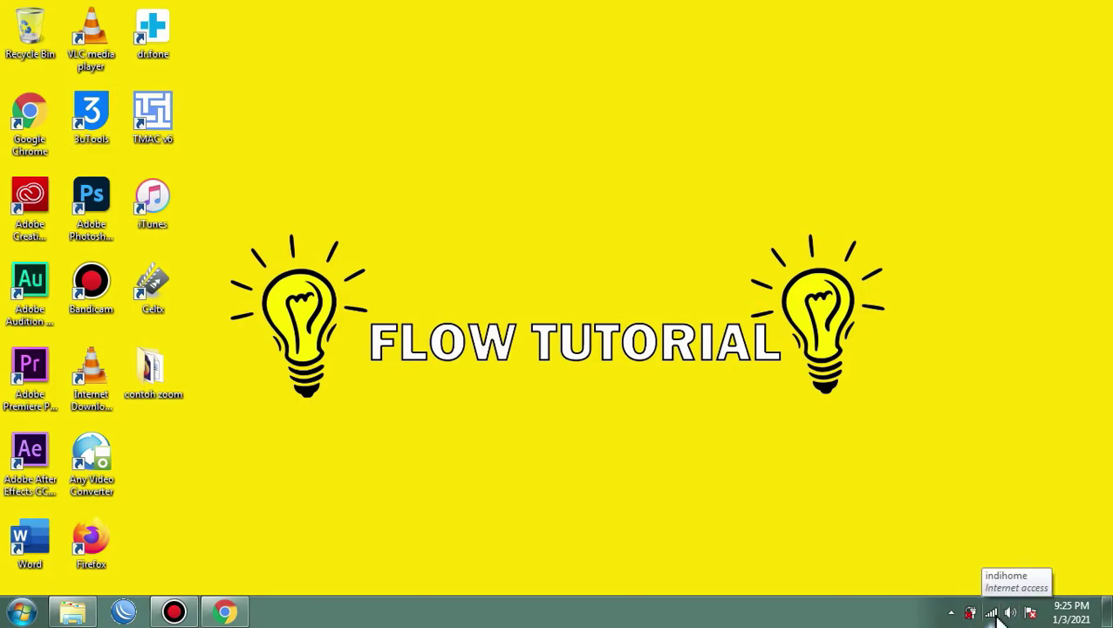
right_click(992, 613)
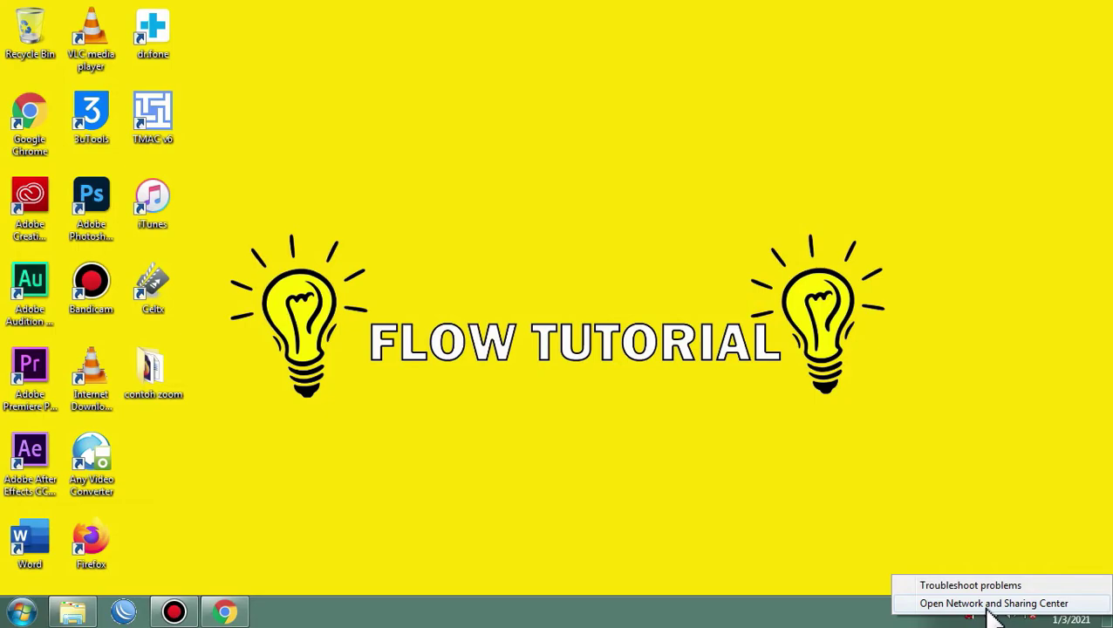
Step: Remove the saved 'flow tutorial' profile in Manage wireless networks, leaving 12 networks, and close the window
left_click(989, 603)
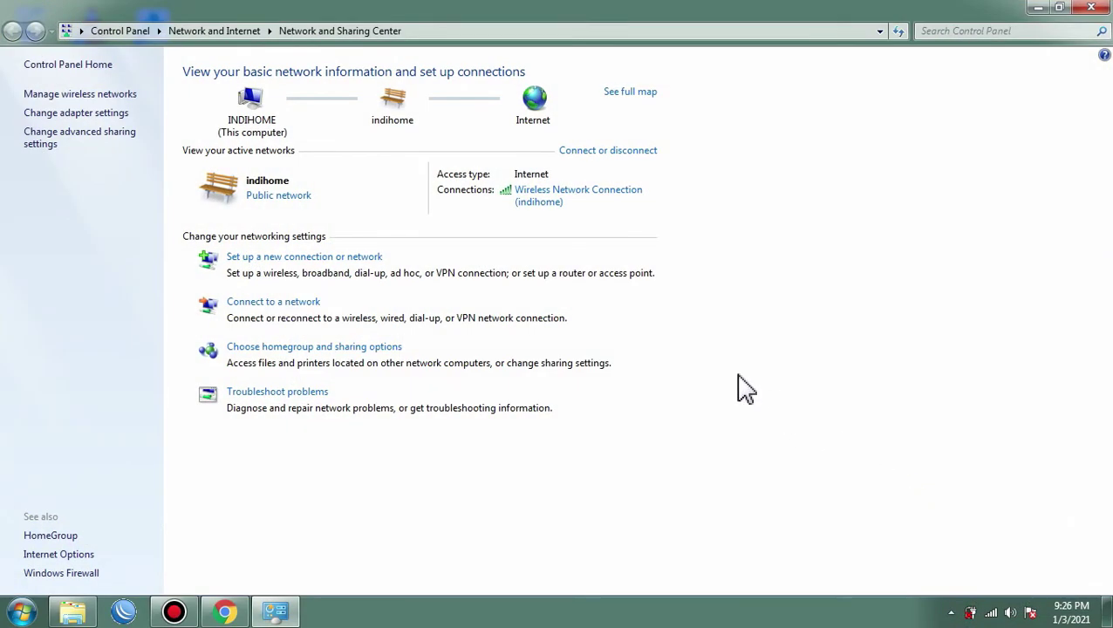
left_click(65, 96)
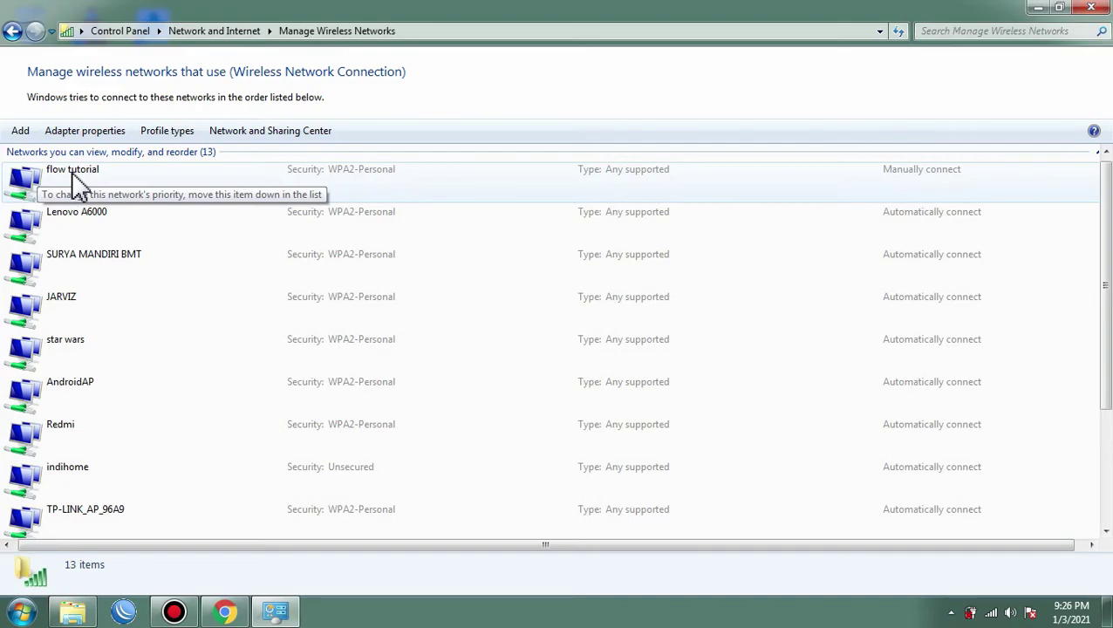
right_click(75, 179)
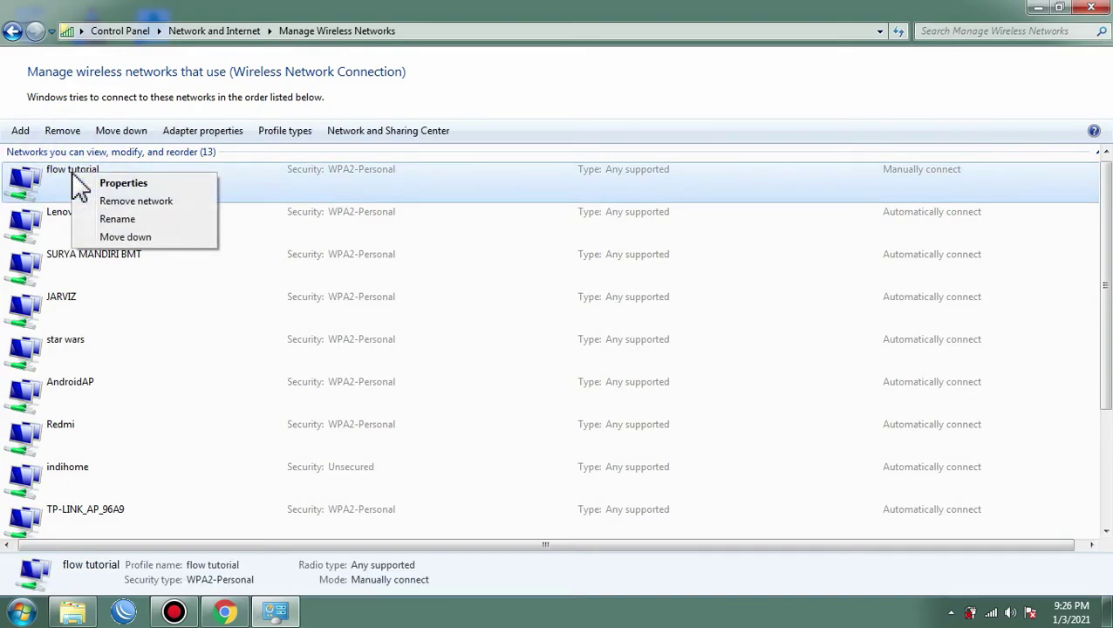
left_click(131, 202)
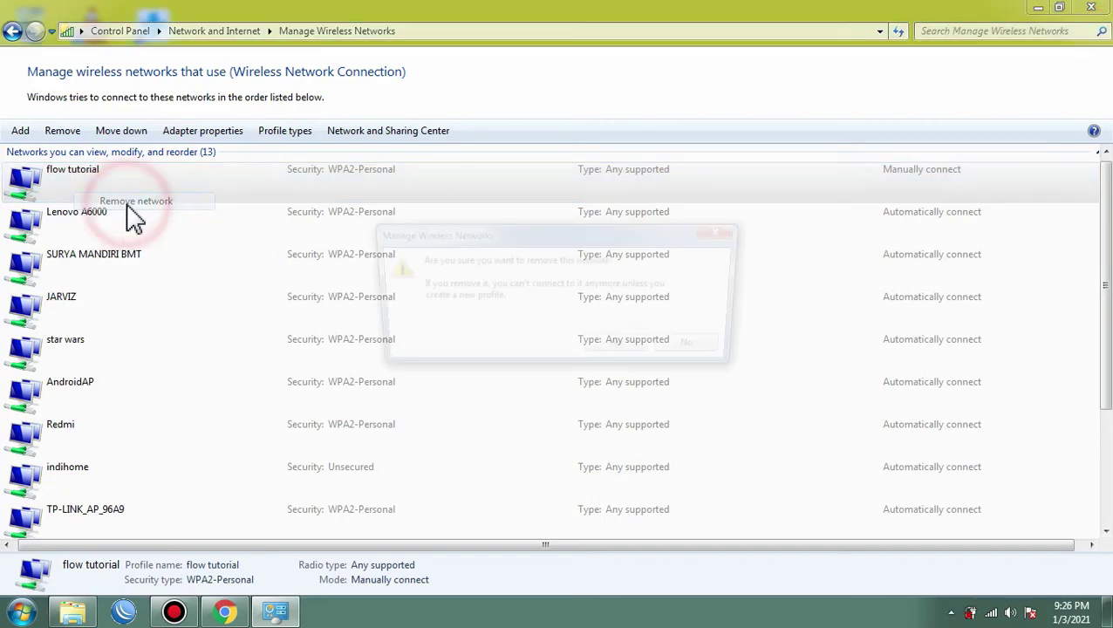
left_click(618, 351)
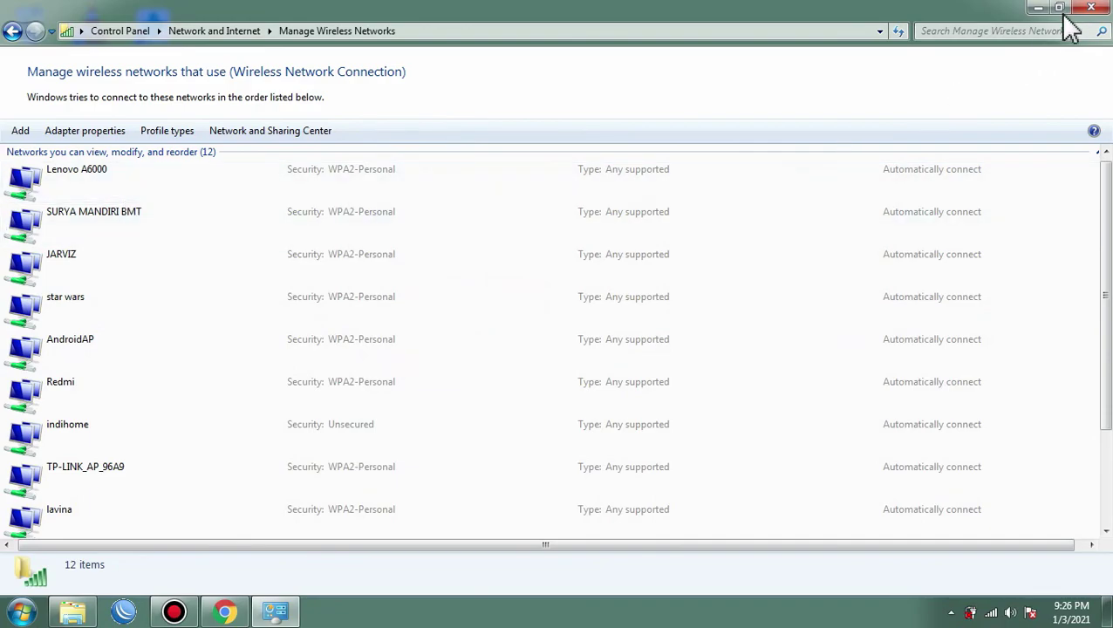
left_click(1090, 8)
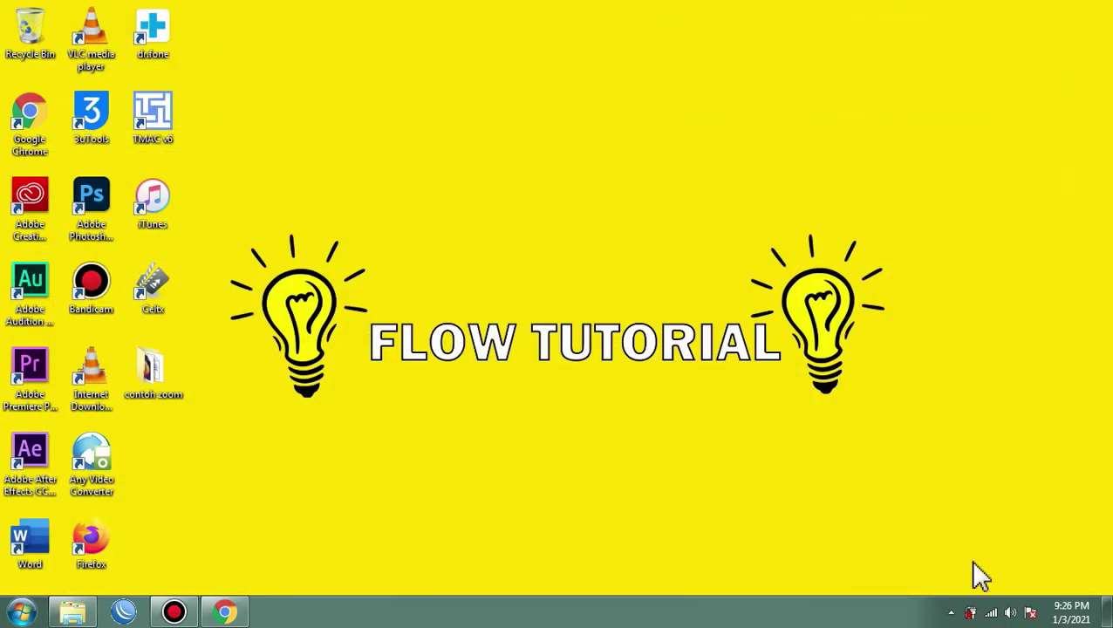
Step: Connect to 'flow tutorial' with the new security key, without automatic connection, and verify it shows Connected
left_click(991, 613)
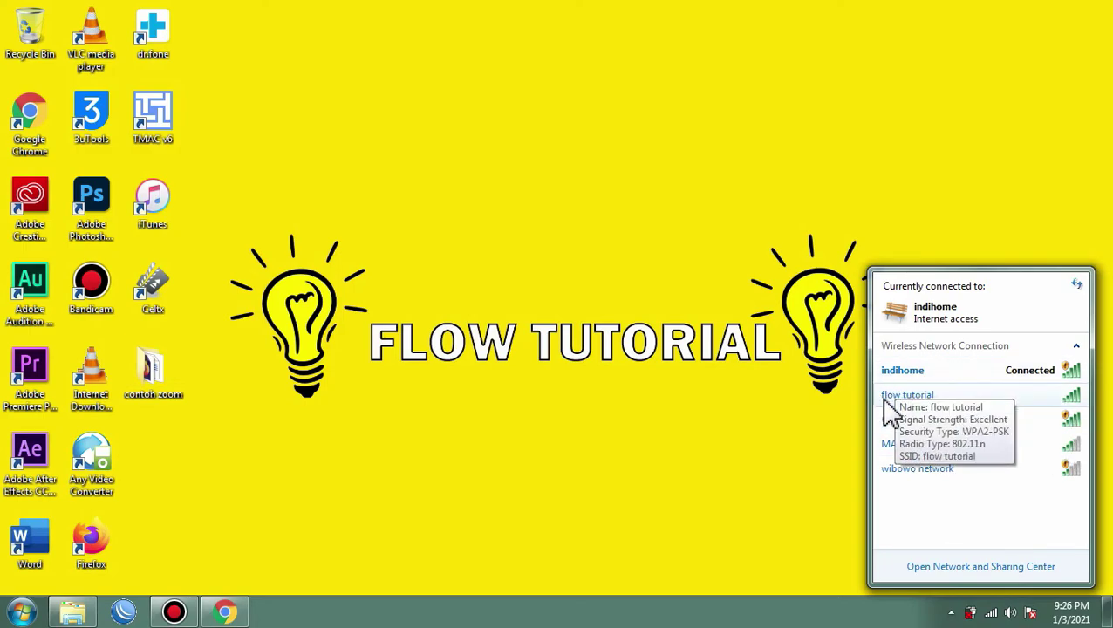
left_click(1057, 402)
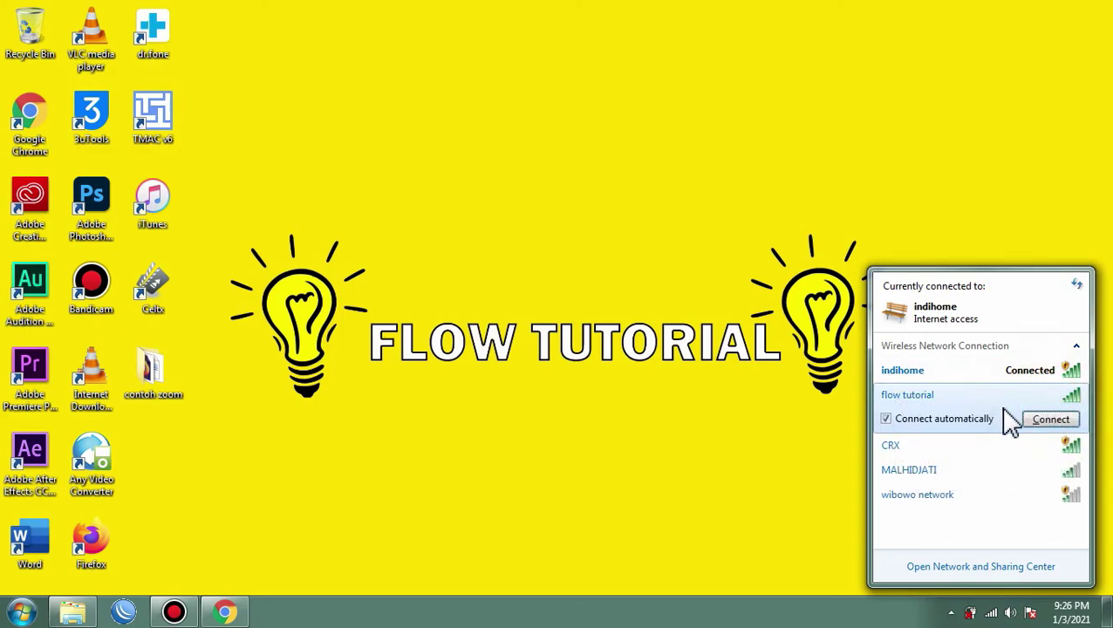
left_click(886, 419)
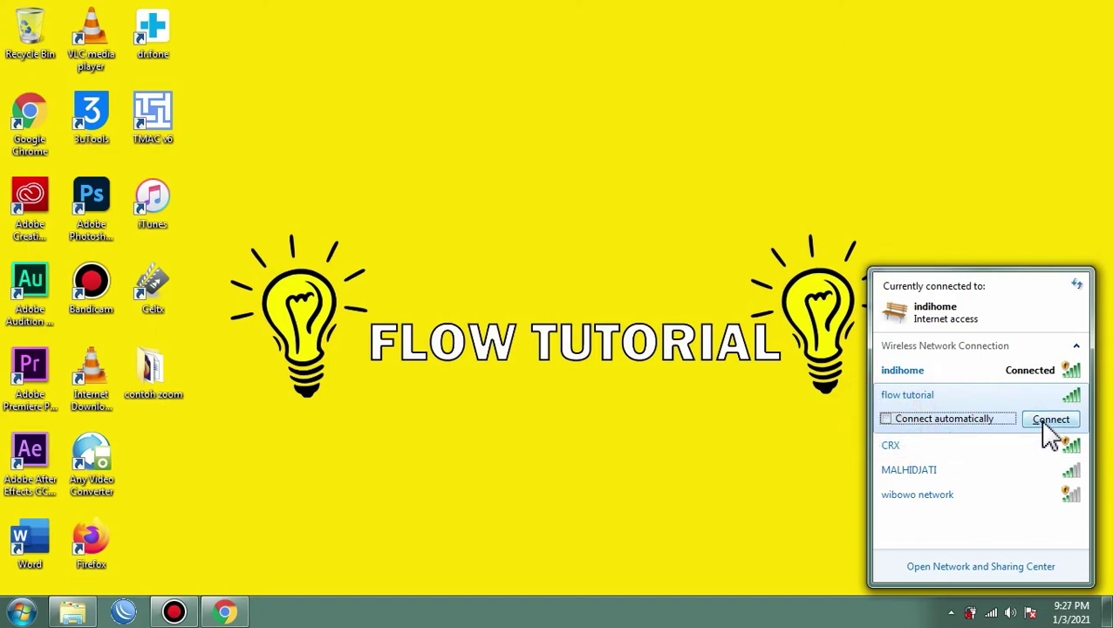
left_click(1049, 420)
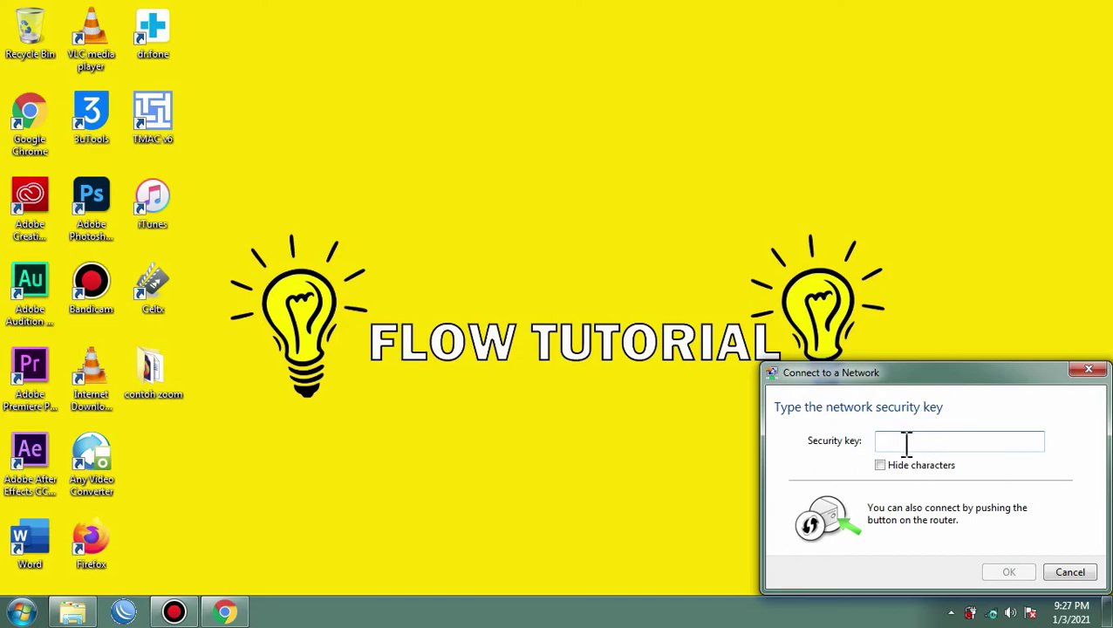
type("12345678ab")
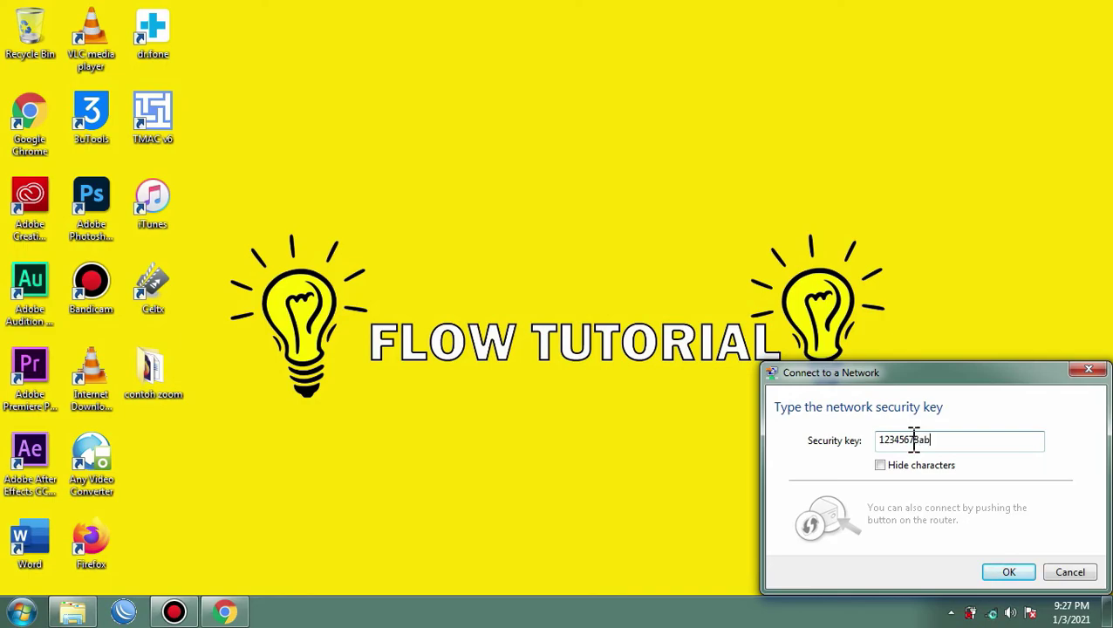
left_click(1008, 573)
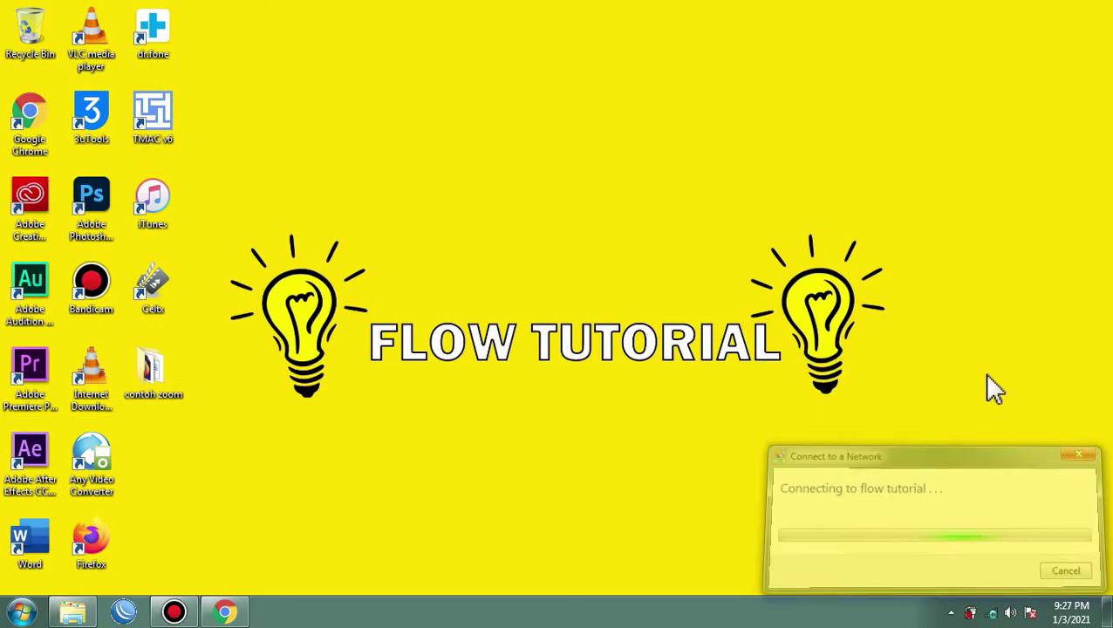
left_click(991, 613)
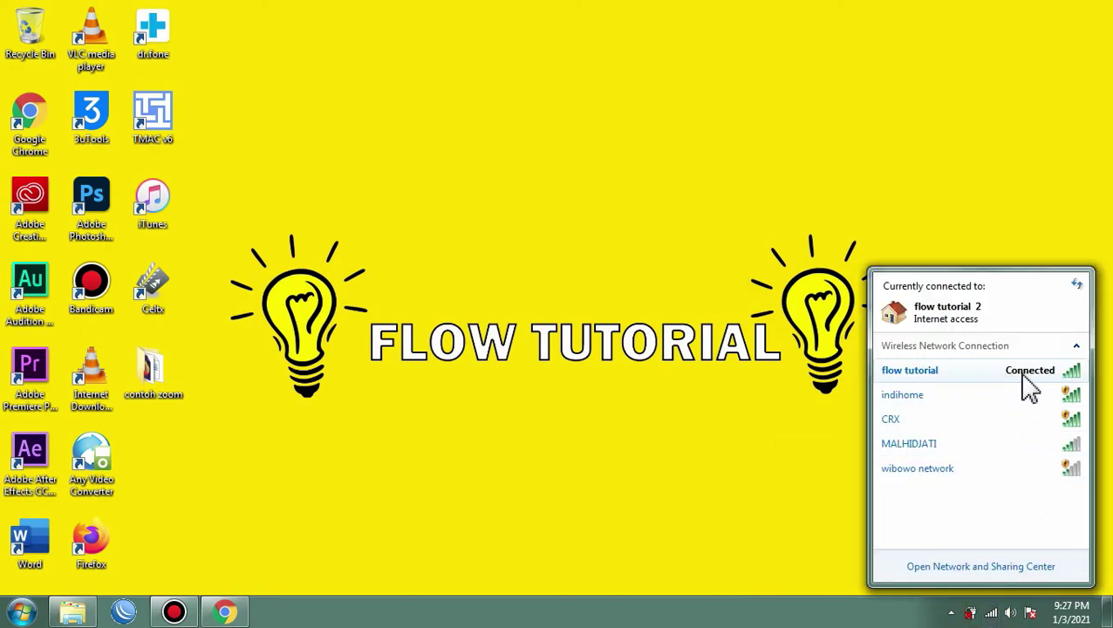
mouse_move(1046, 386)
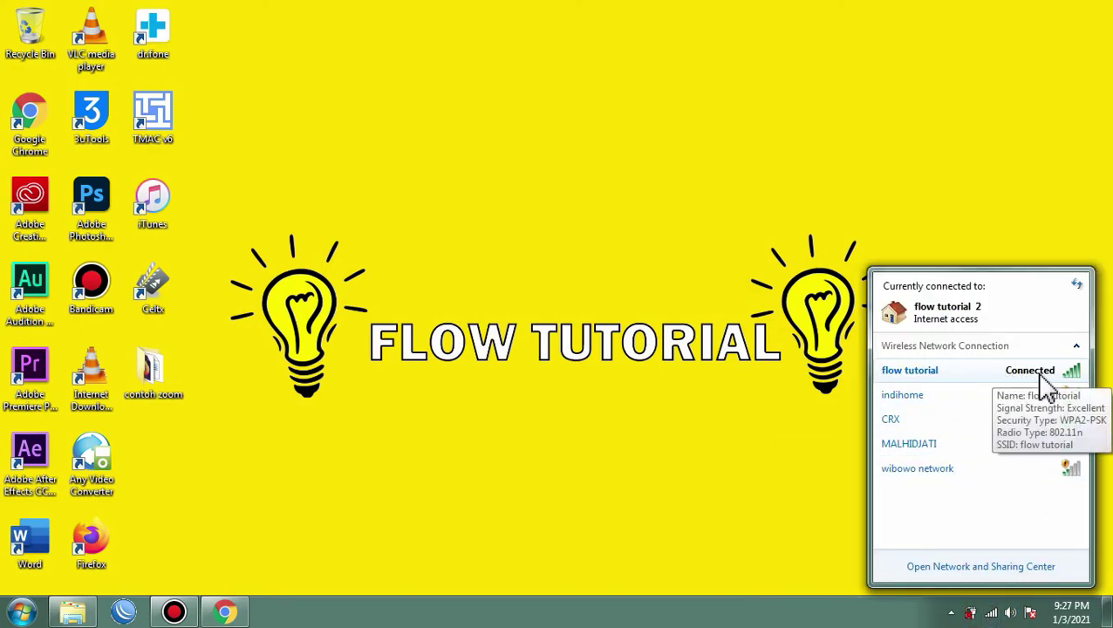